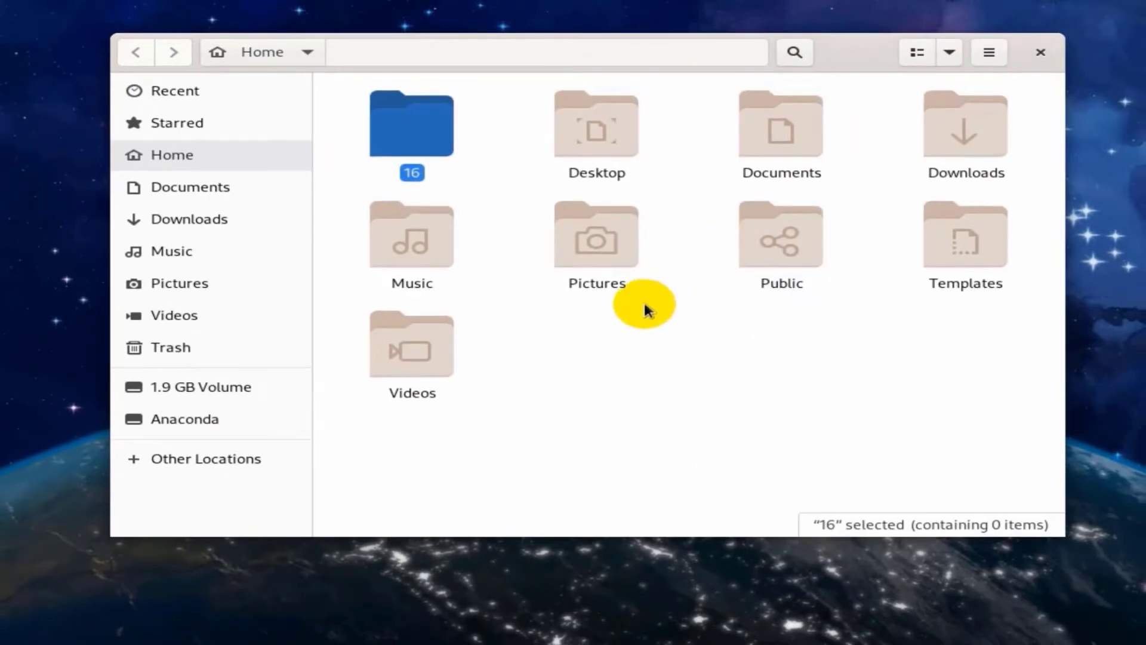
# View the properties of the folder 16 in Home and close them again
pyautogui.rightClick(400, 140)
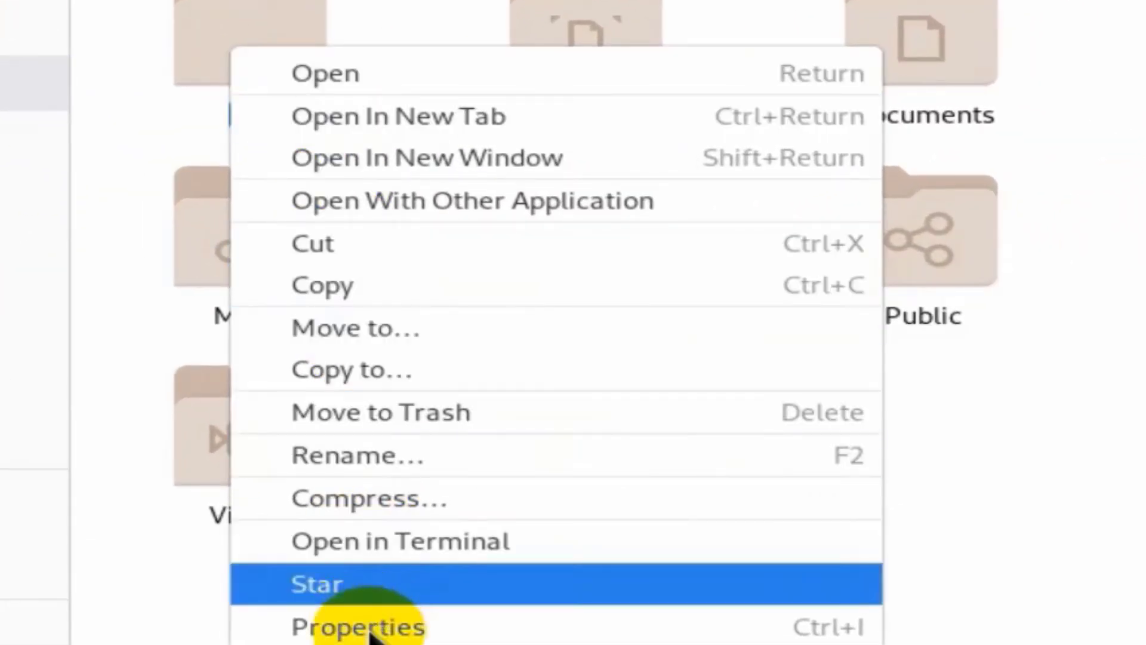
pyautogui.click(370, 630)
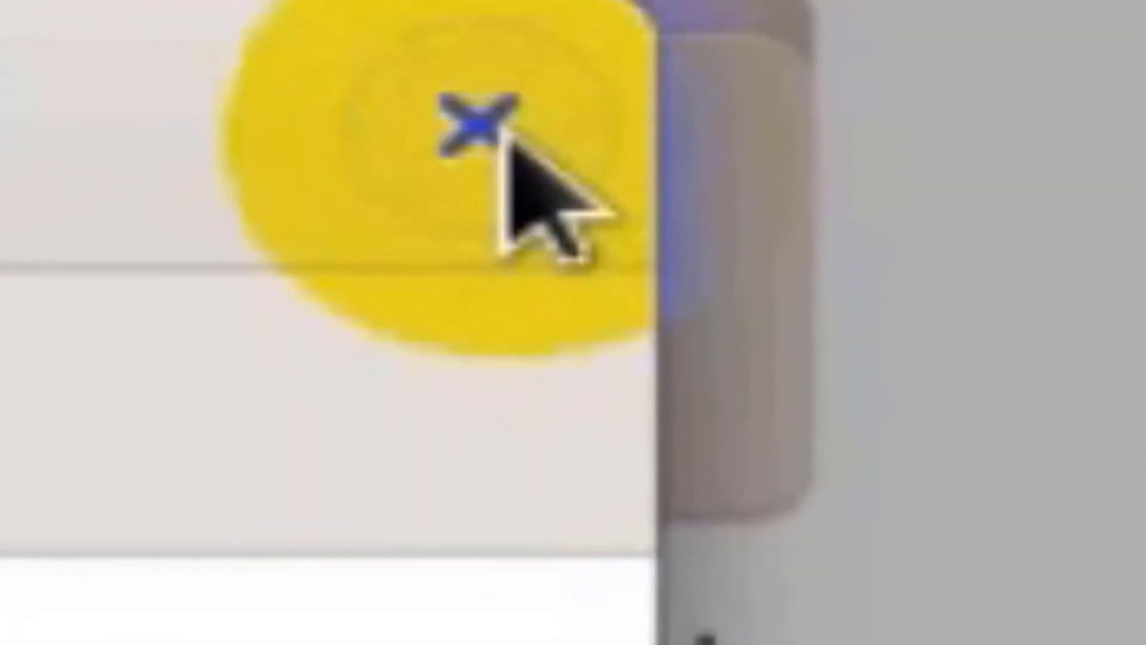
pyautogui.click(500, 131)
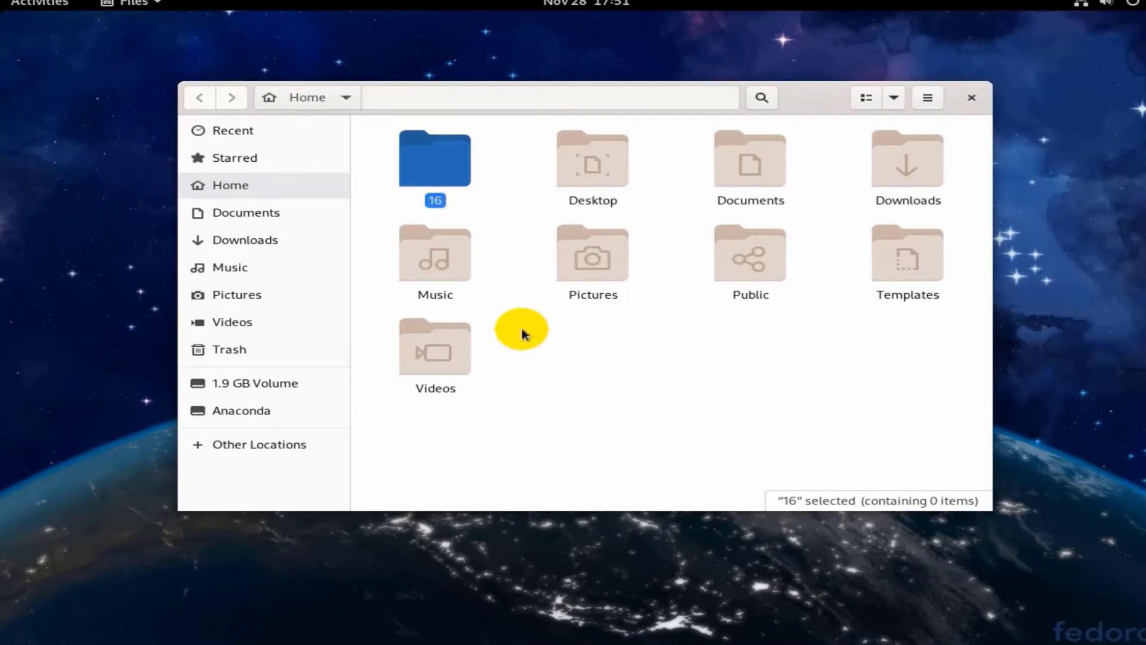
# Copy the folder 16 and paste the duplicate into the same Home location
pyautogui.click(469, 180)
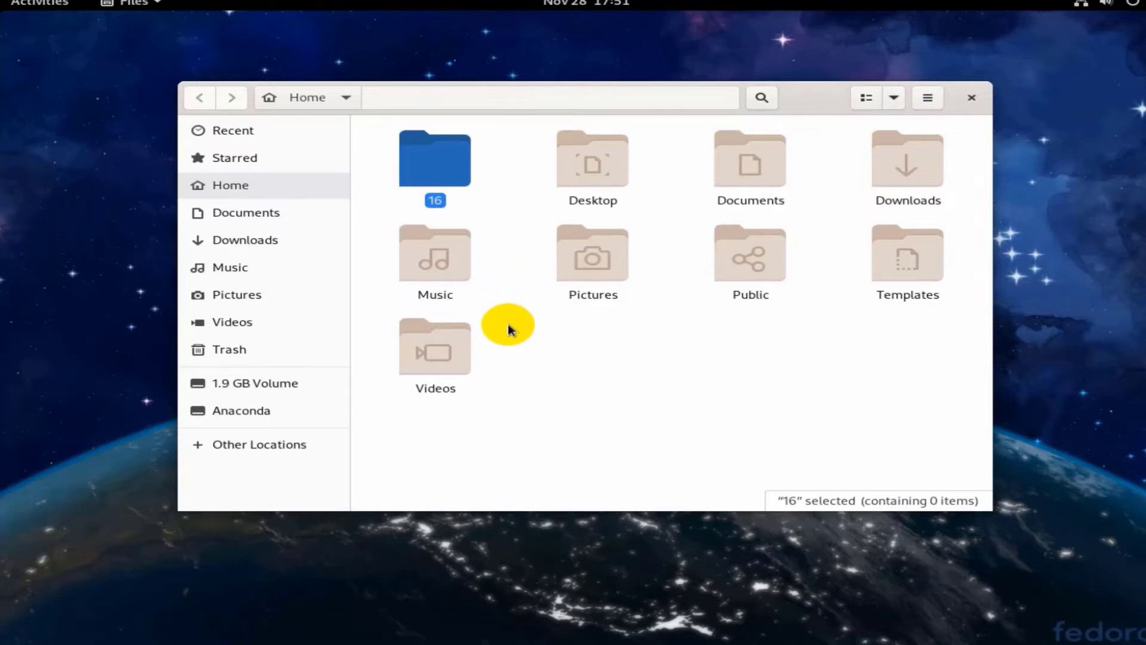
pyautogui.click(455, 164)
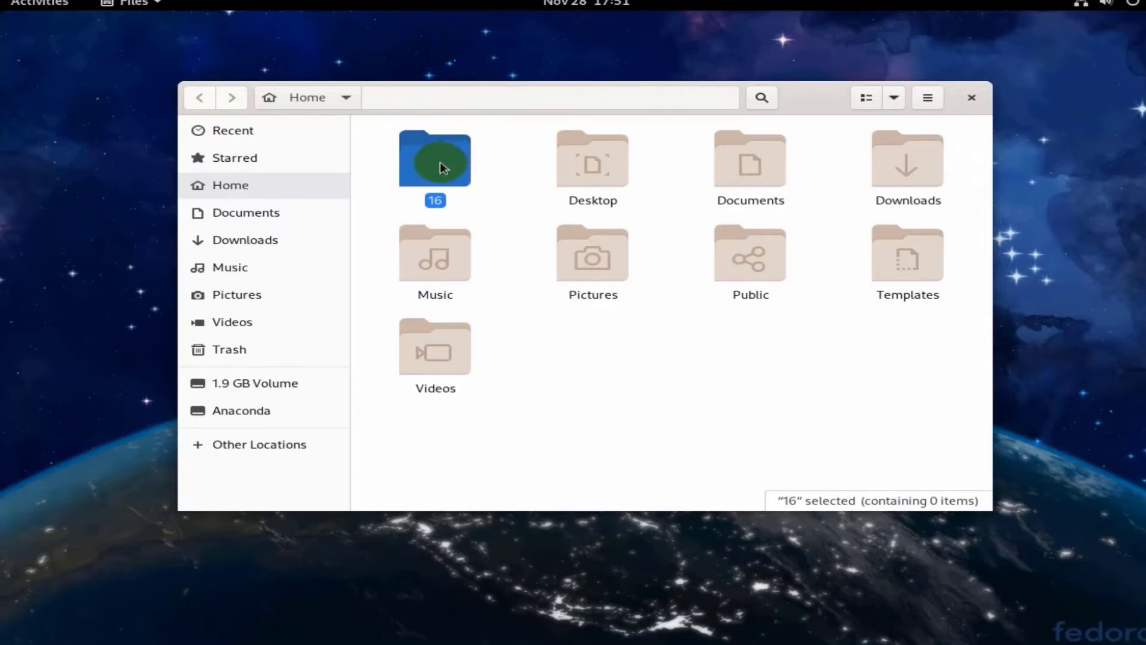
pyautogui.rightClick(442, 167)
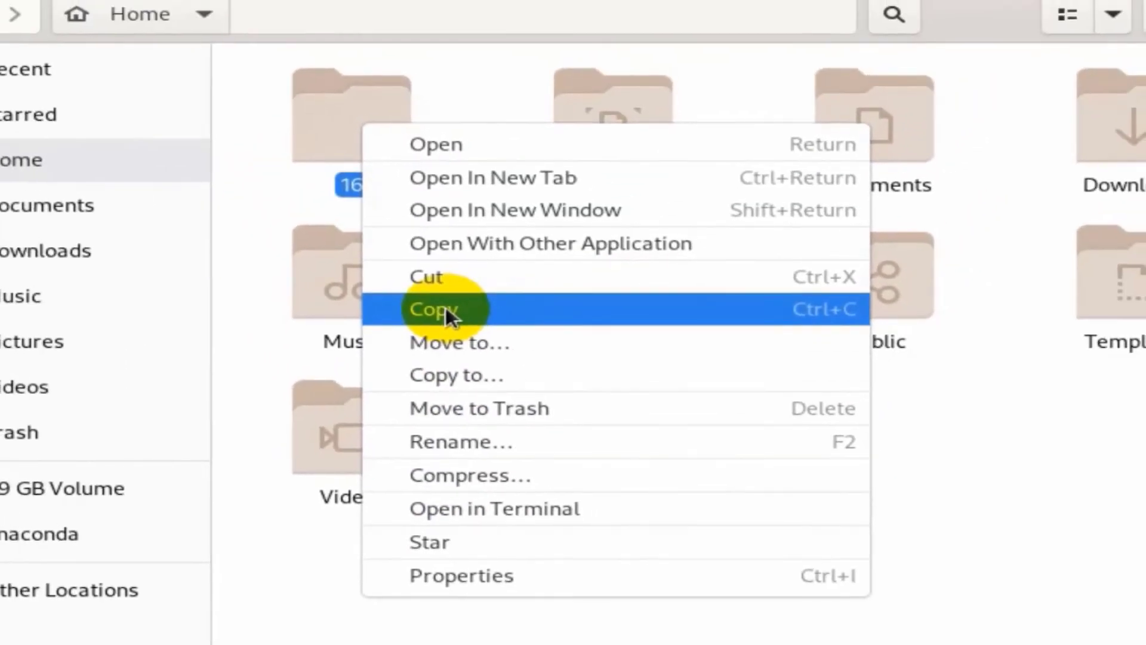
pyautogui.click(412, 225)
pyautogui.rightClick(866, 445)
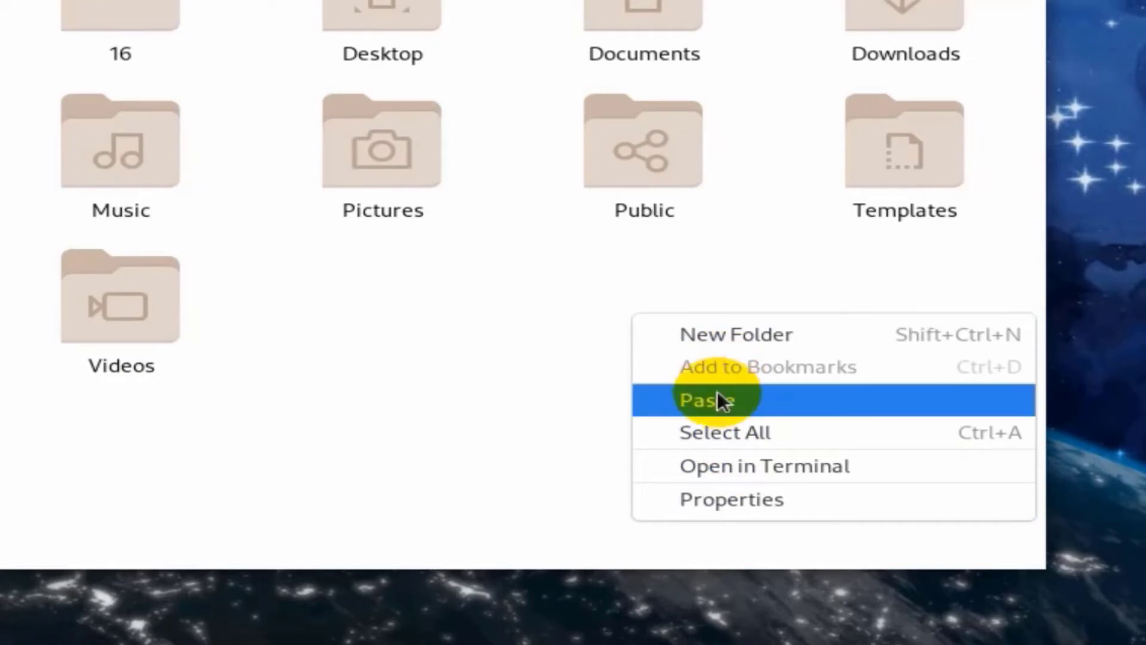
pyautogui.click(706, 400)
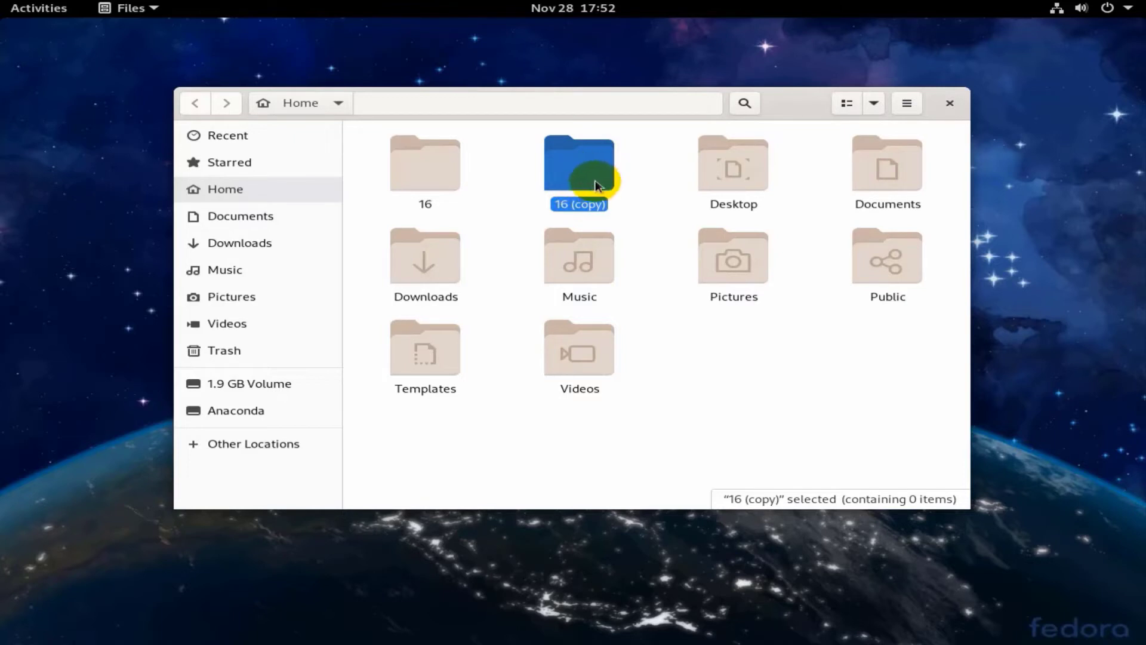
# Open the Desktop folder and paste the copied folder 16 into it
pyautogui.doubleClick(729, 179)
pyautogui.rightClick(504, 187)
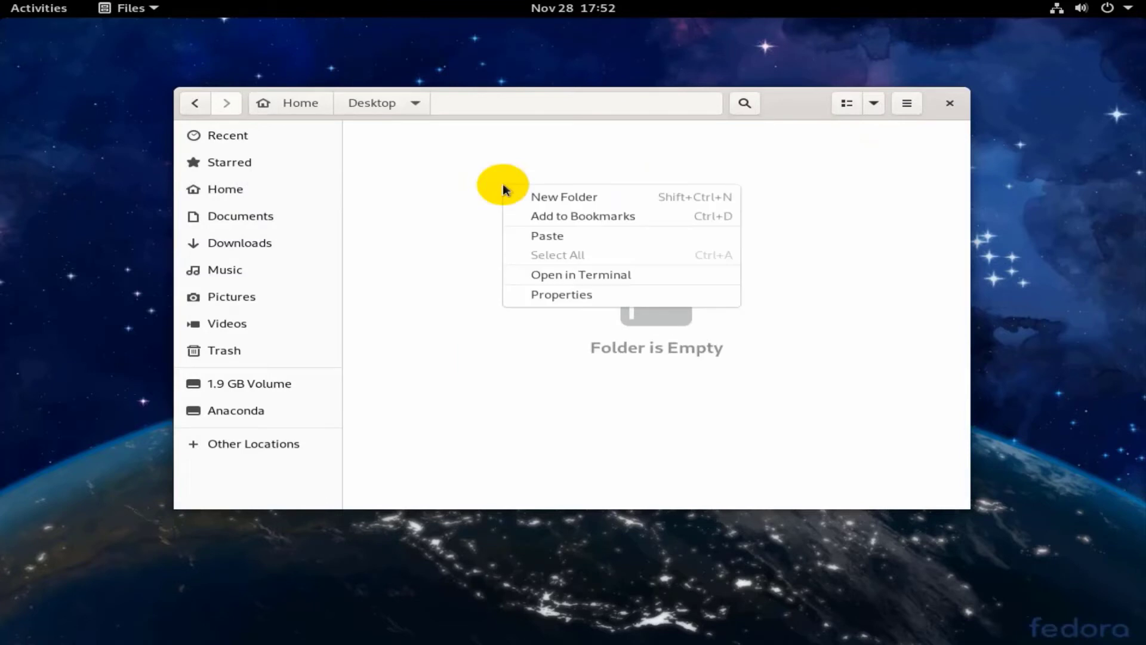
pyautogui.click(555, 237)
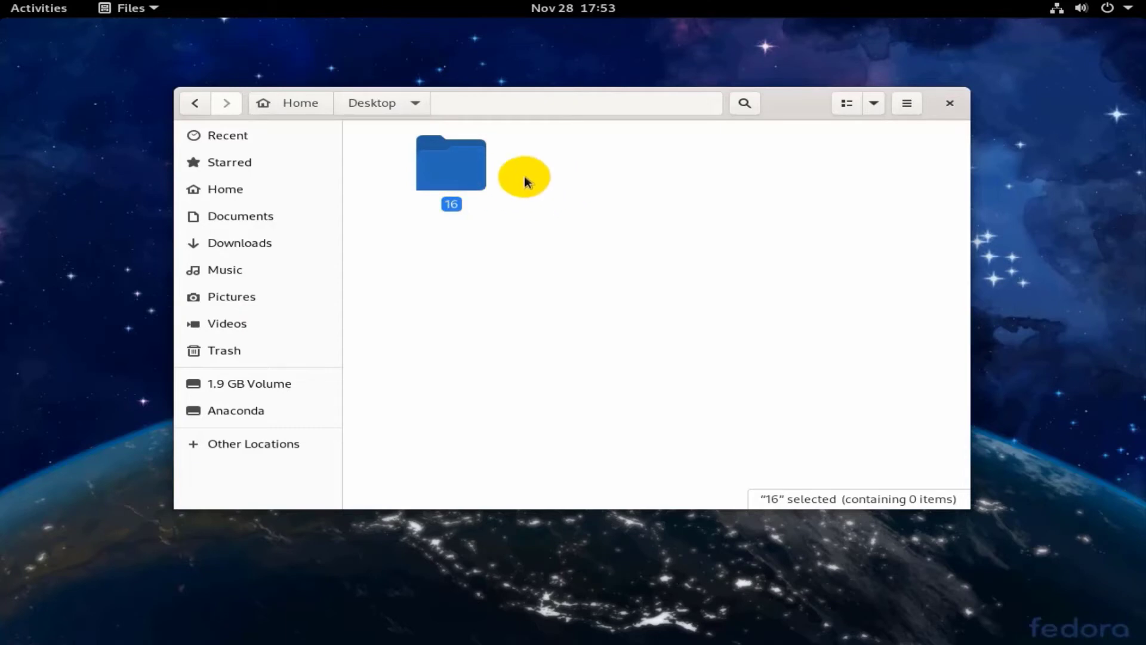
# Move the folder 16 from Desktop to Pictures by cutting and pasting it
pyautogui.rightClick(465, 171)
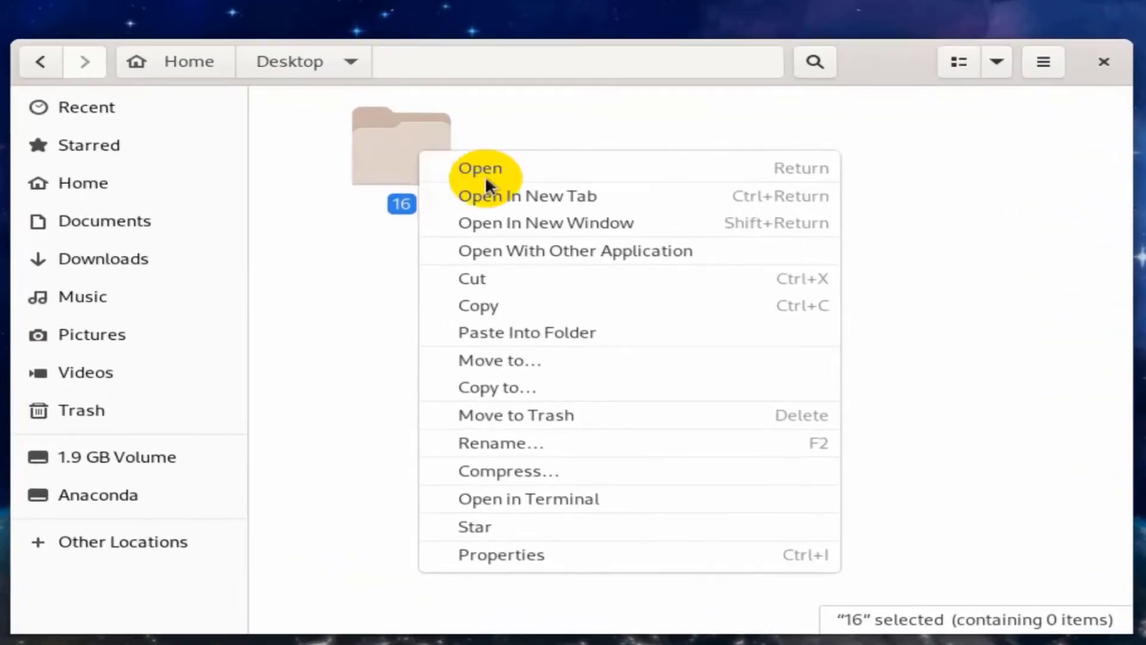
pyautogui.click(498, 282)
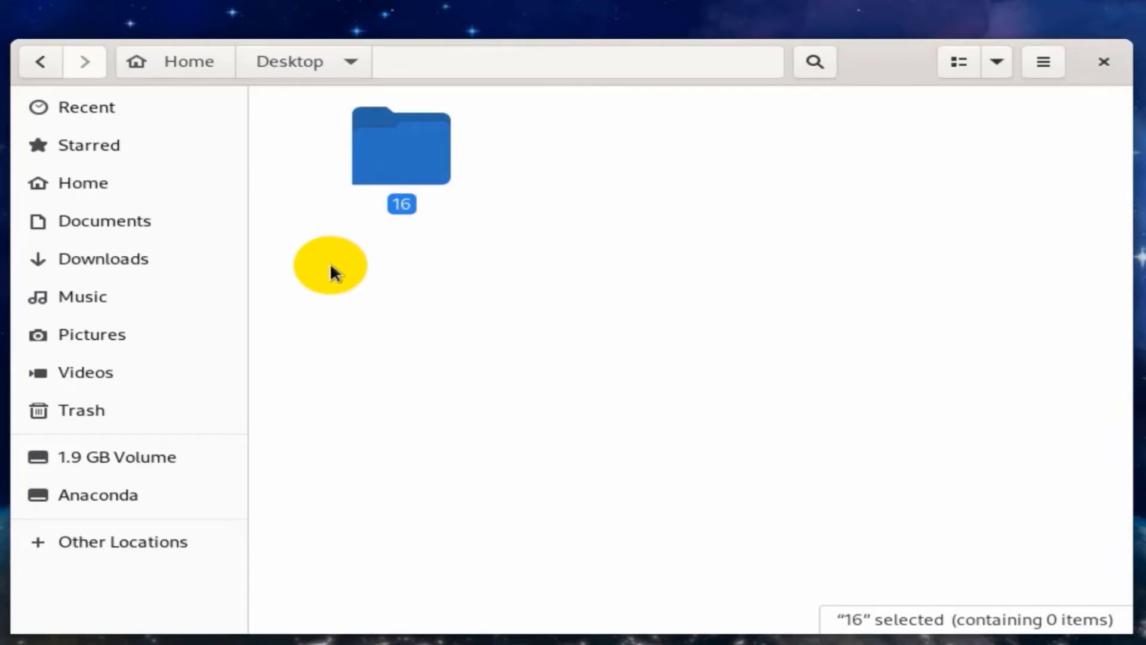
pyautogui.click(102, 335)
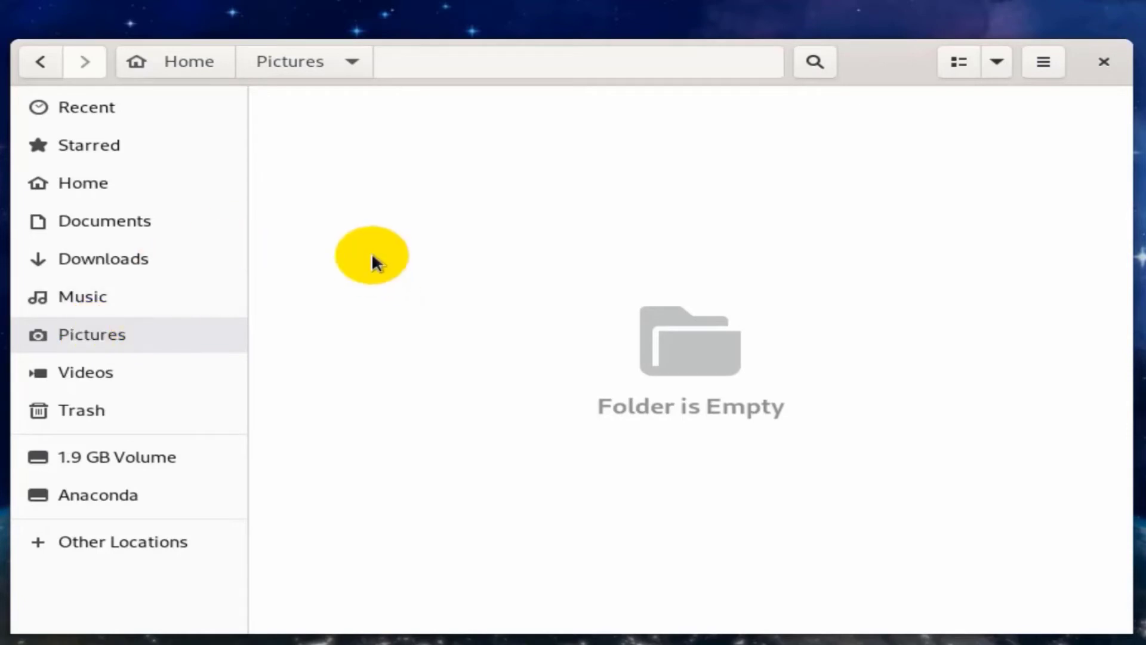
pyautogui.rightClick(372, 237)
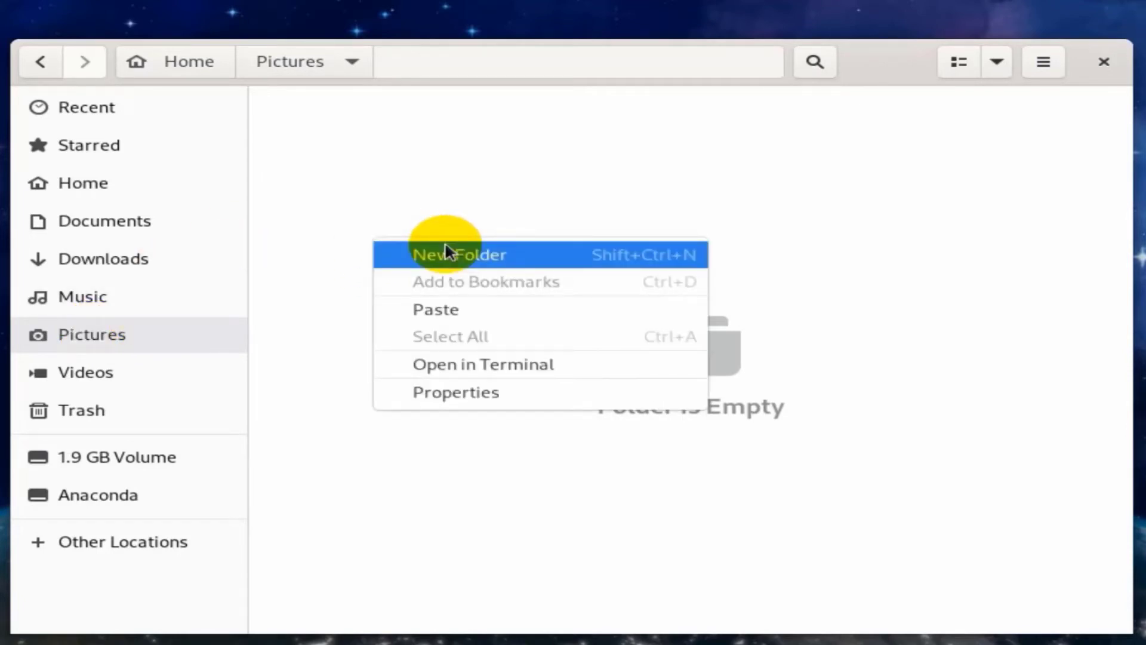
pyautogui.click(456, 310)
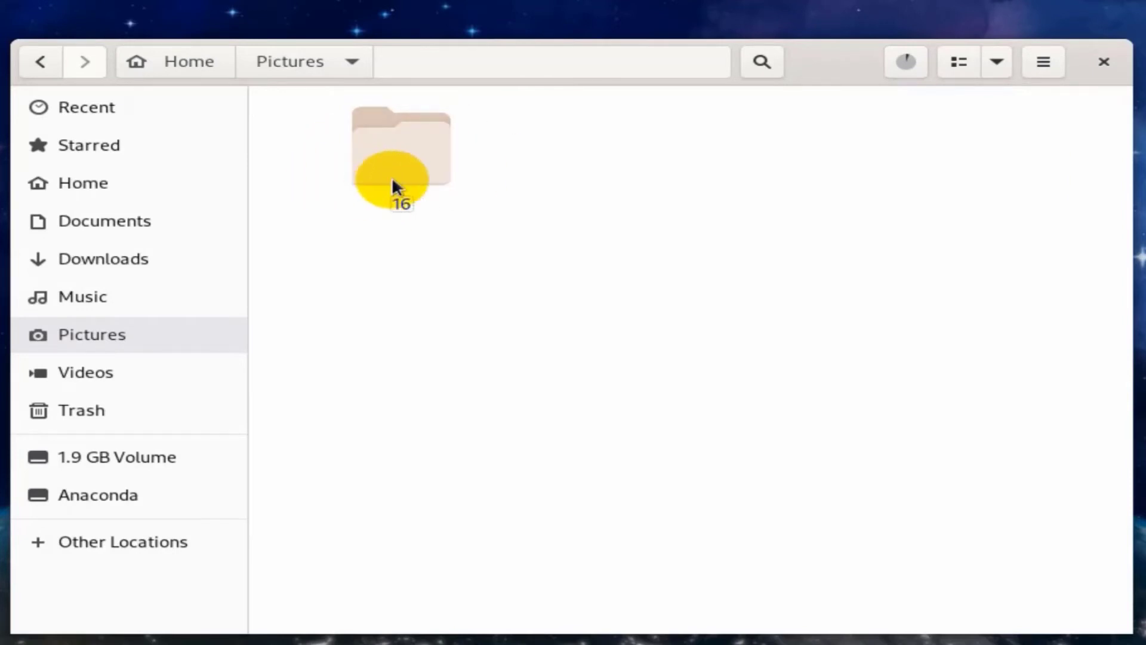
# Rename the folder 16 in Pictures to 17
pyautogui.click(394, 157)
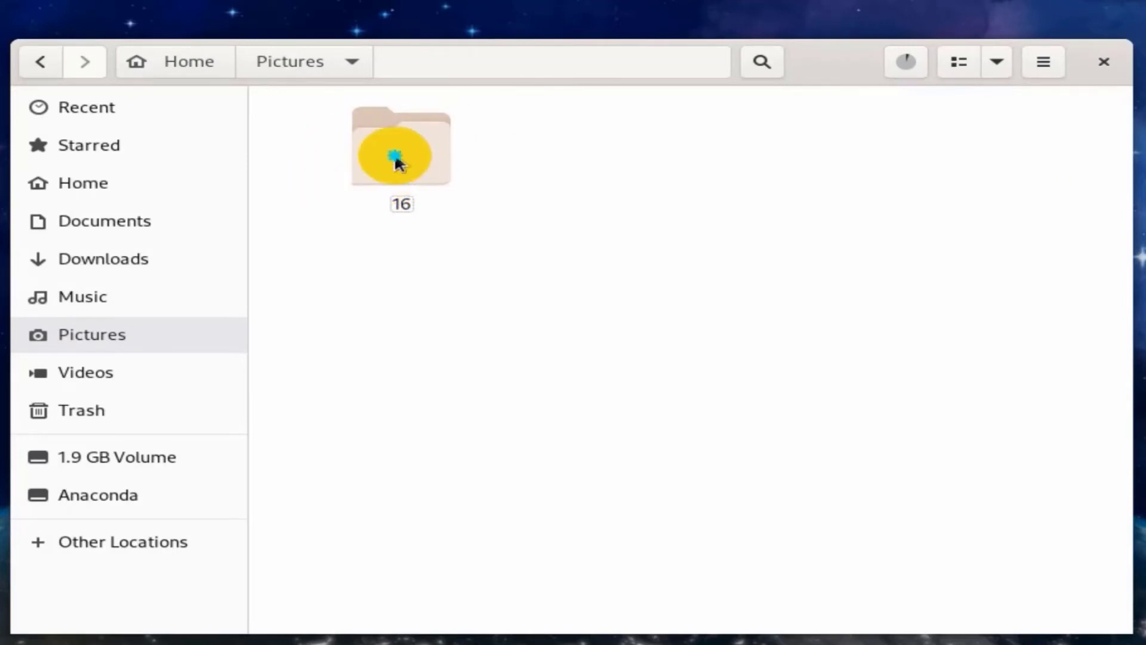
pyautogui.rightClick(394, 161)
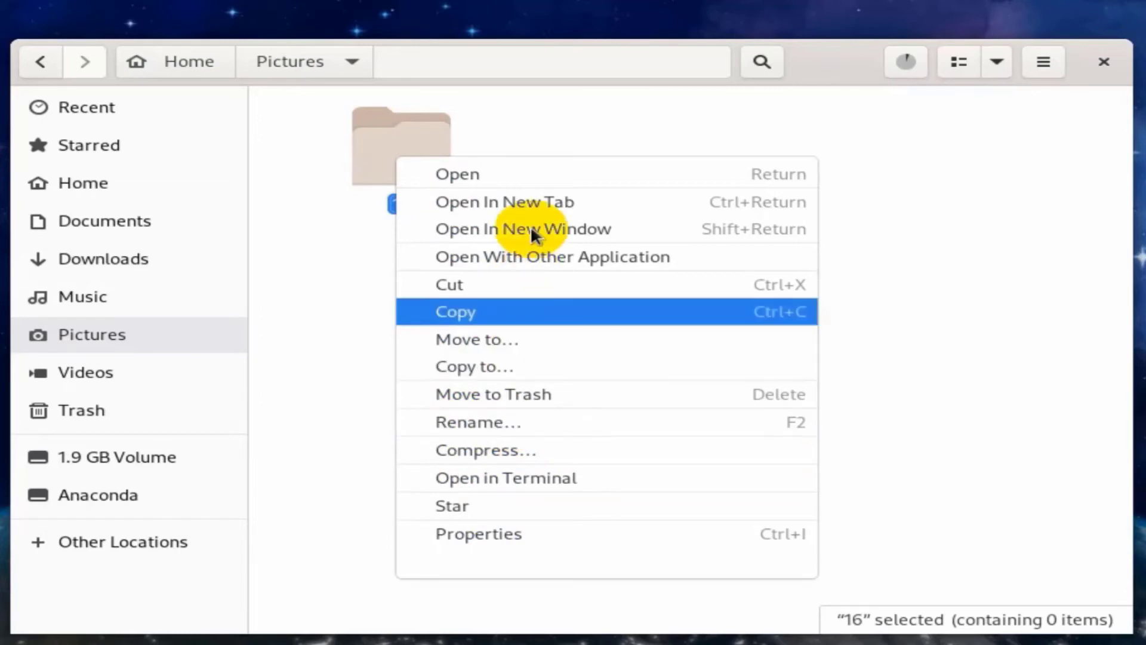
pyautogui.click(501, 420)
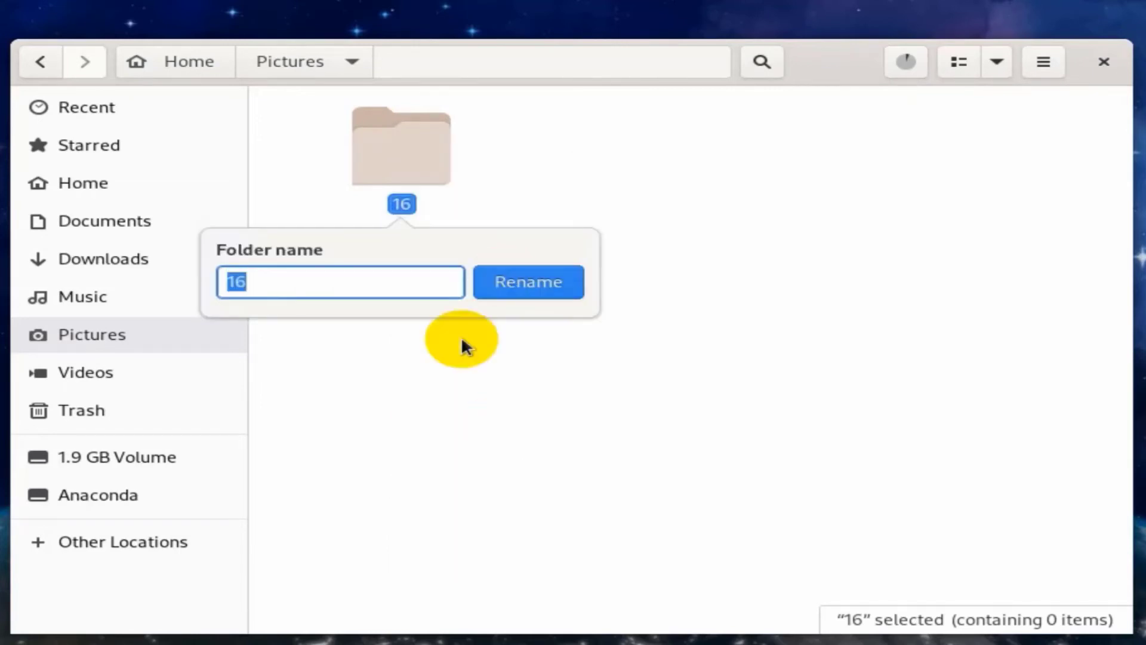
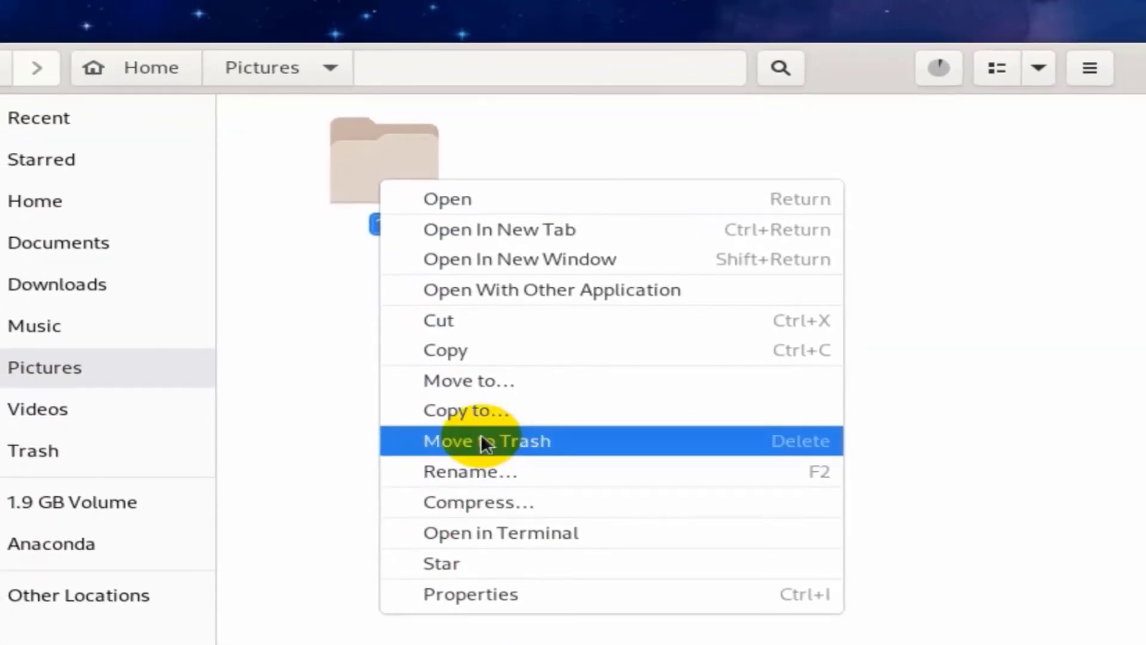
# Move the folder 17 from Pictures to the Trash and restore it from there
pyautogui.click(482, 440)
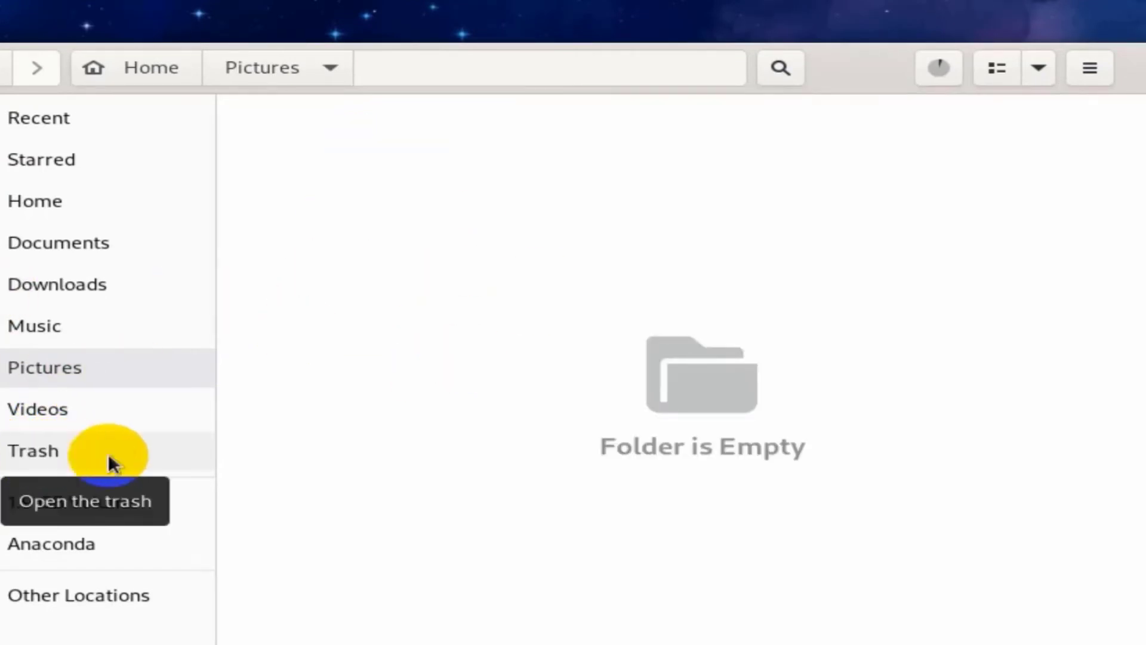
pyautogui.click(44, 450)
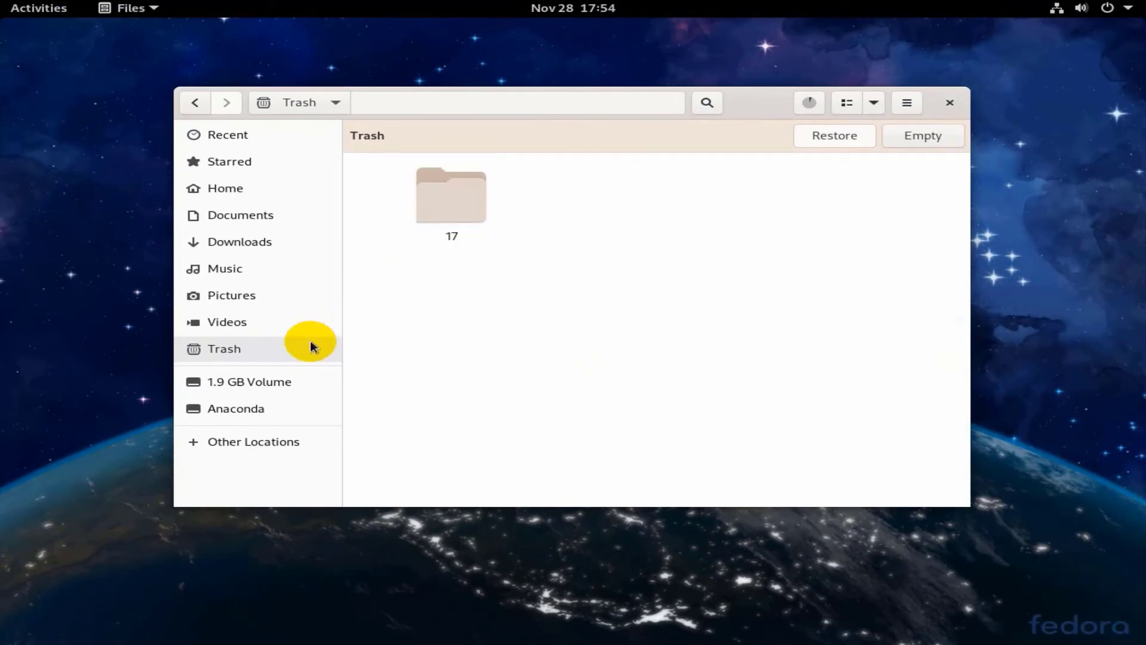
pyautogui.rightClick(452, 200)
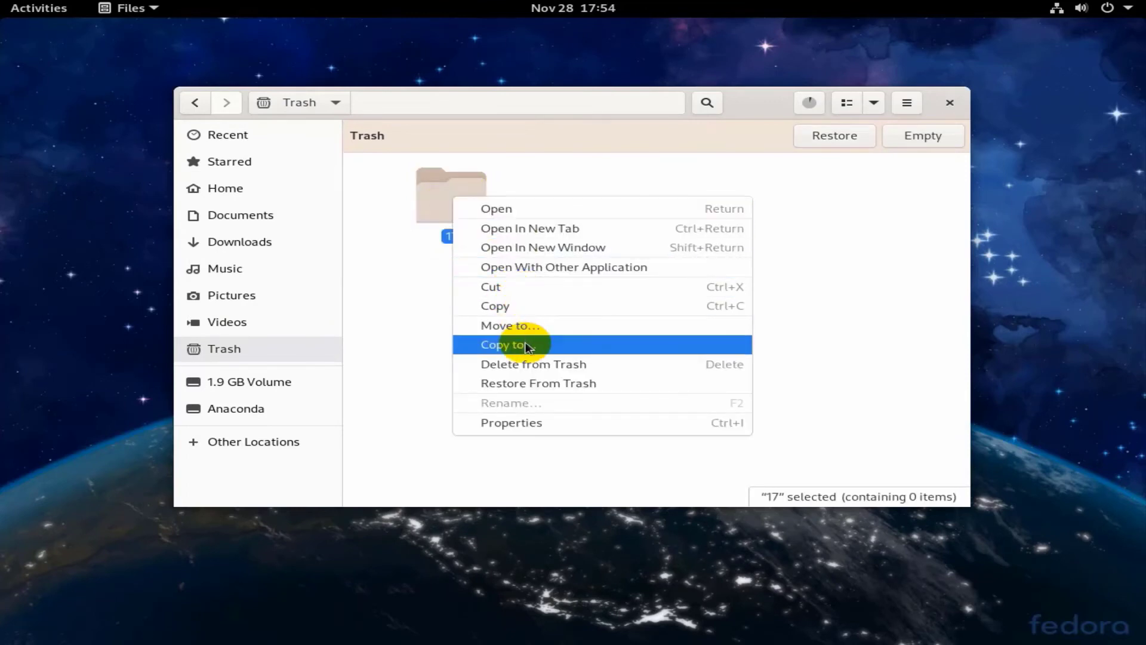
pyautogui.click(542, 386)
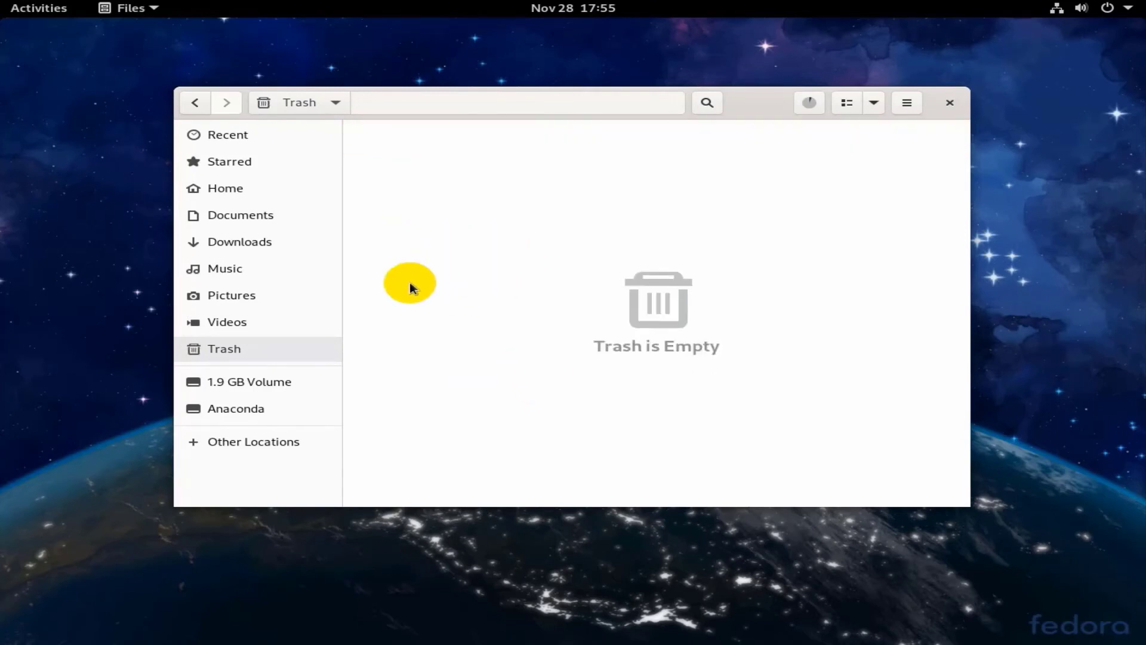
# Return to Pictures and send the restored folder 17 to the Trash
pyautogui.click(234, 299)
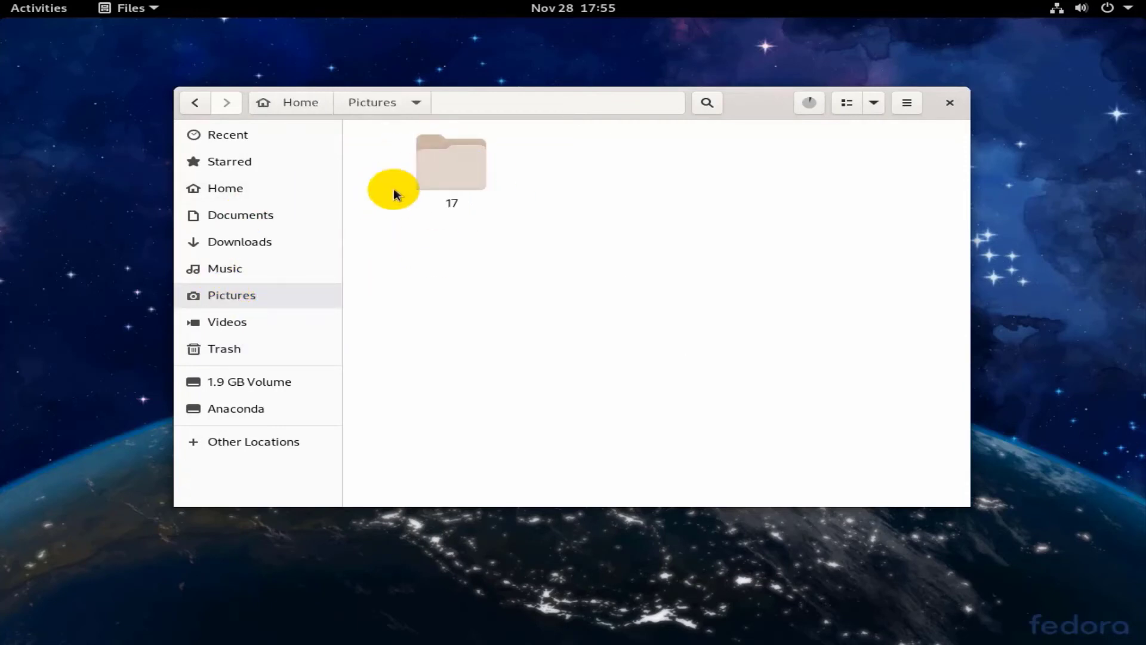
pyautogui.rightClick(442, 174)
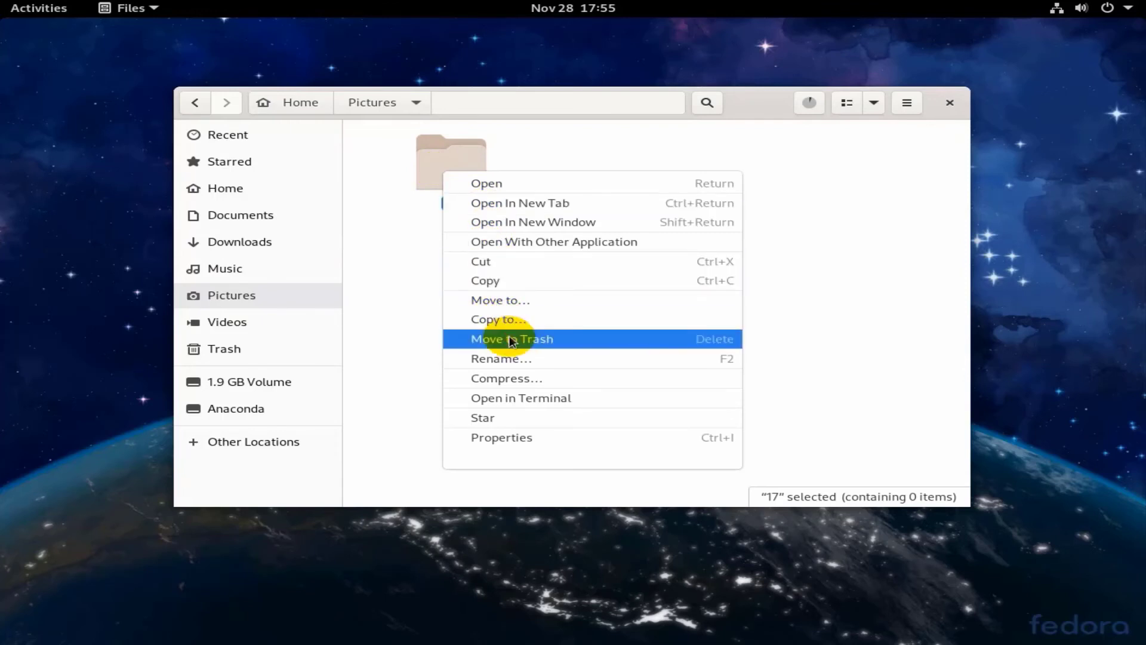
pyautogui.press('Escape')
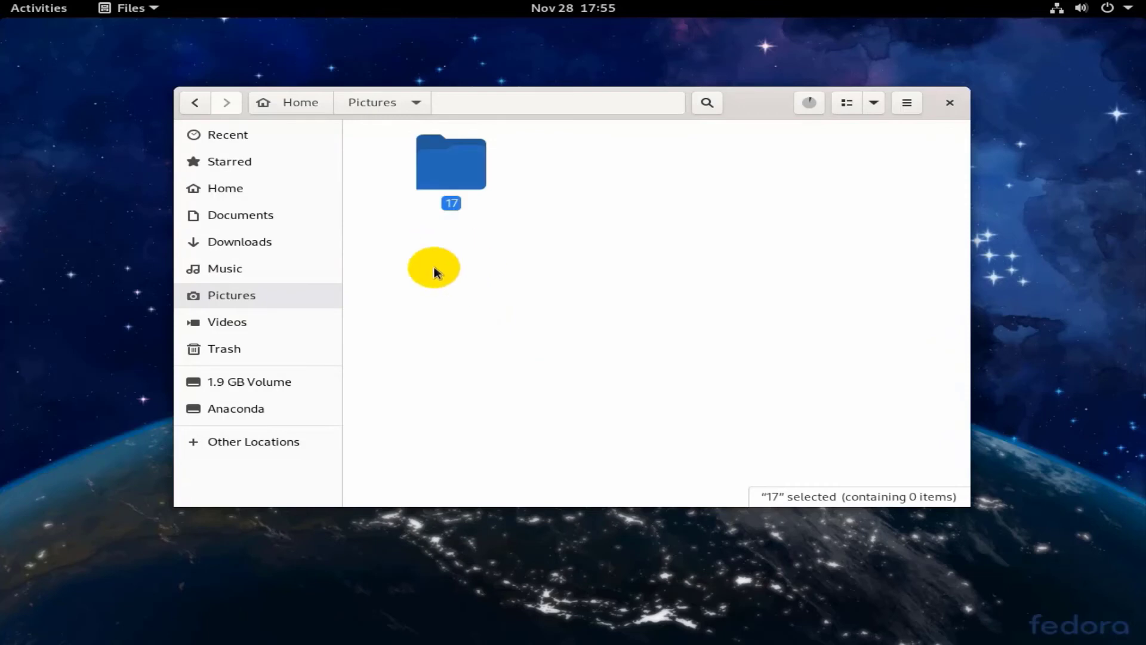
pyautogui.press('Delete')
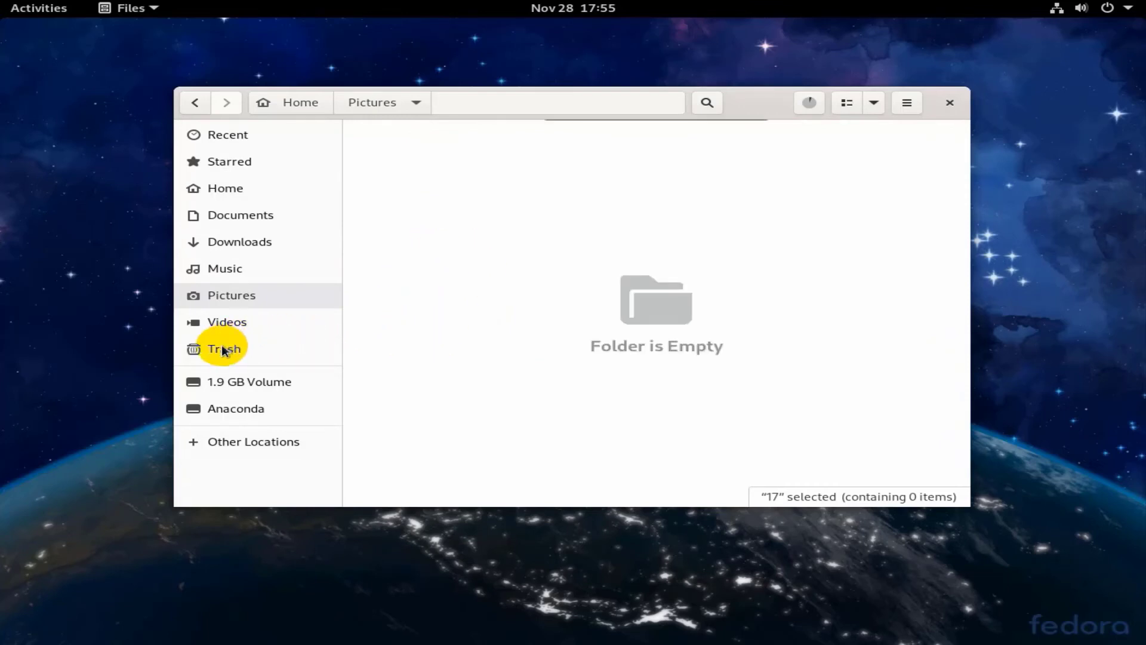
# Open the Trash and permanently delete the folder 17 from it
pyautogui.click(224, 349)
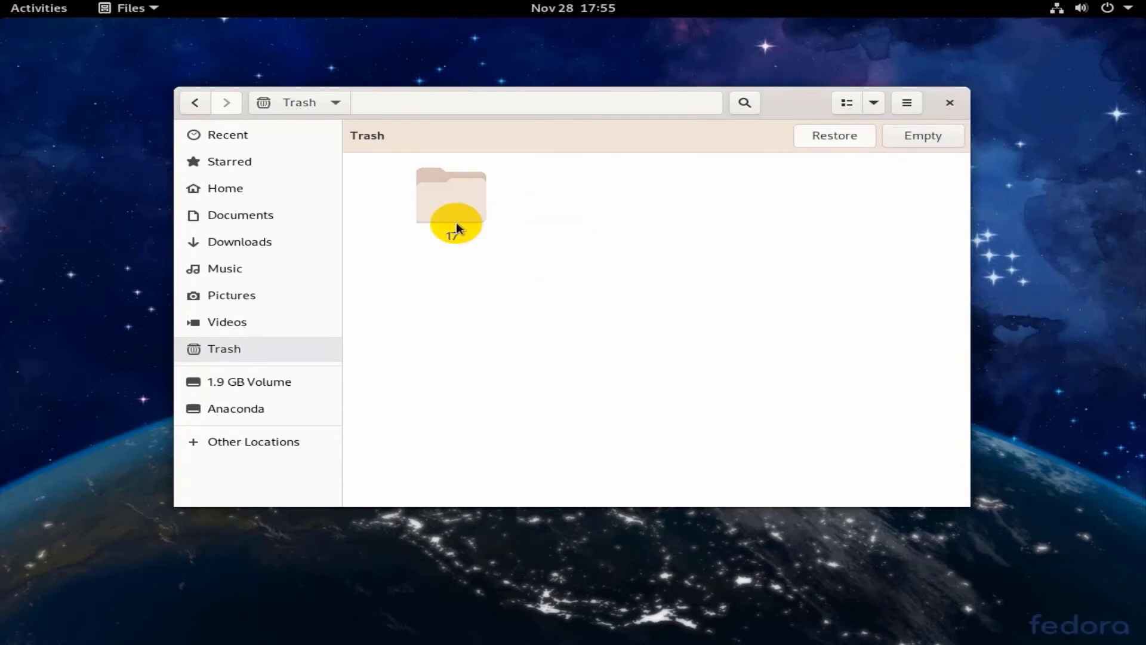
pyautogui.rightClick(440, 195)
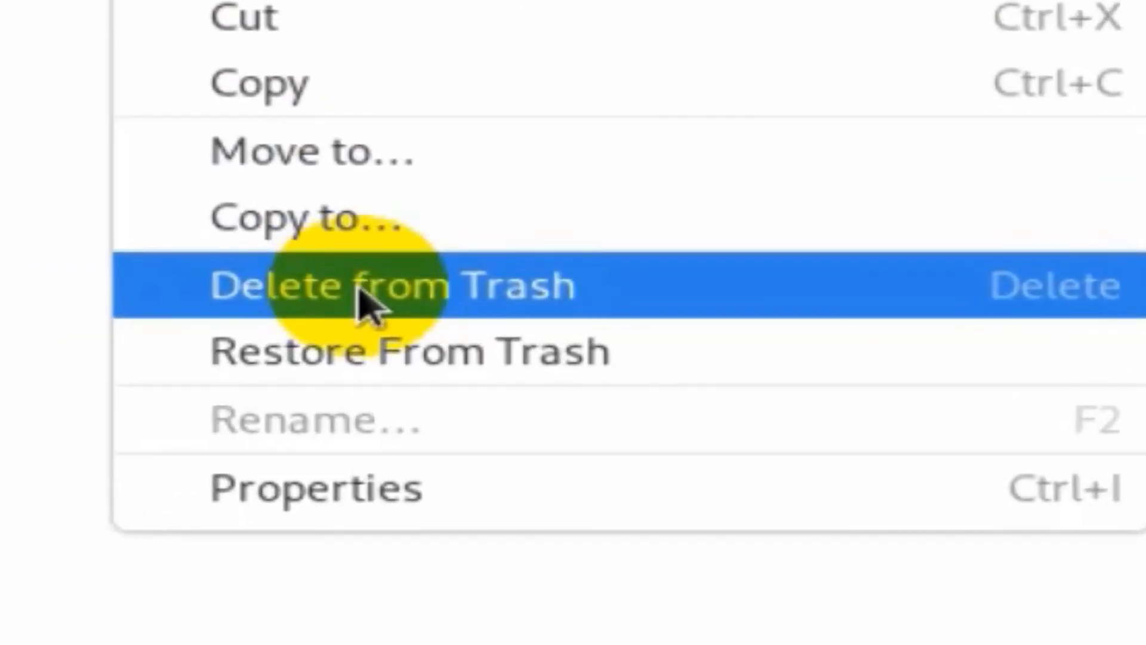
pyautogui.click(364, 301)
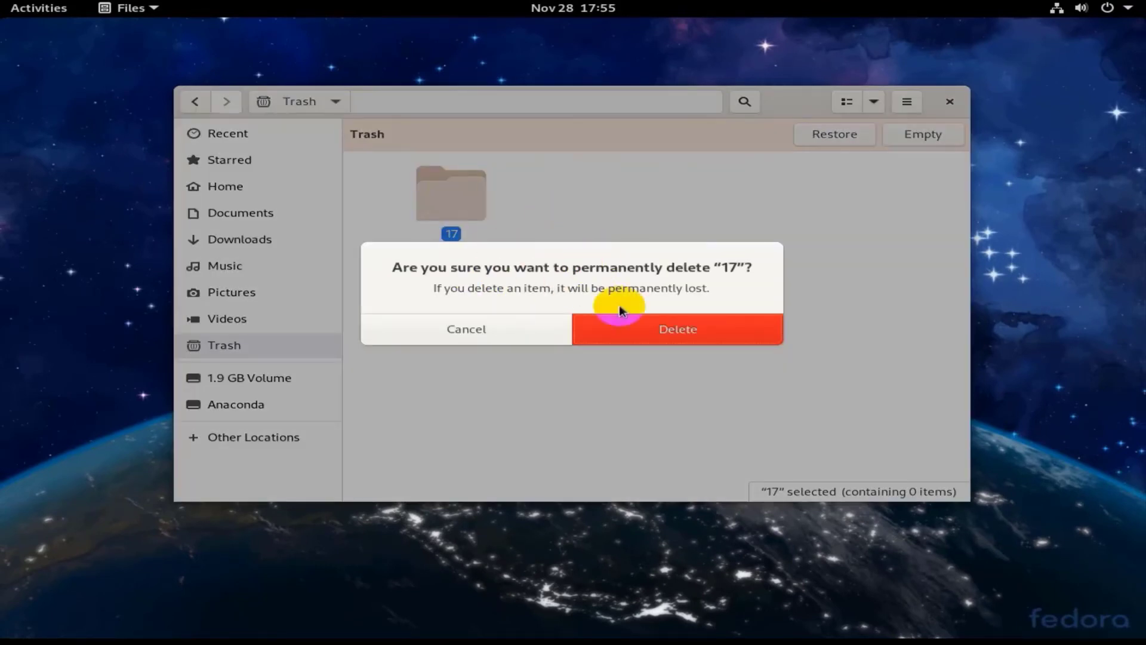
pyautogui.click(665, 332)
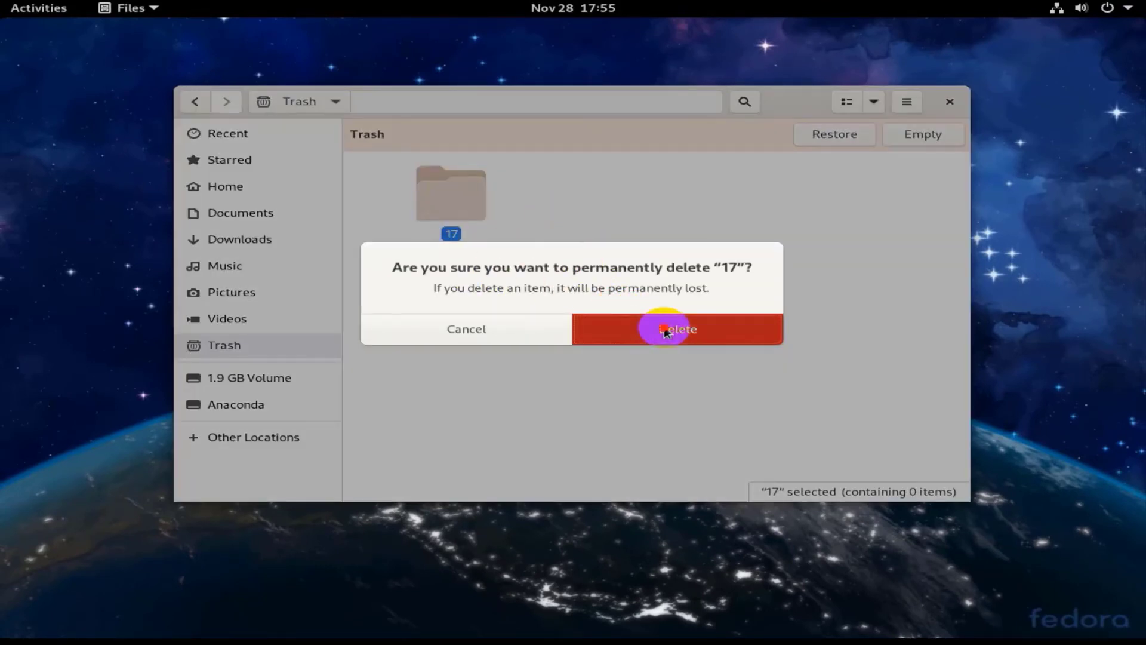